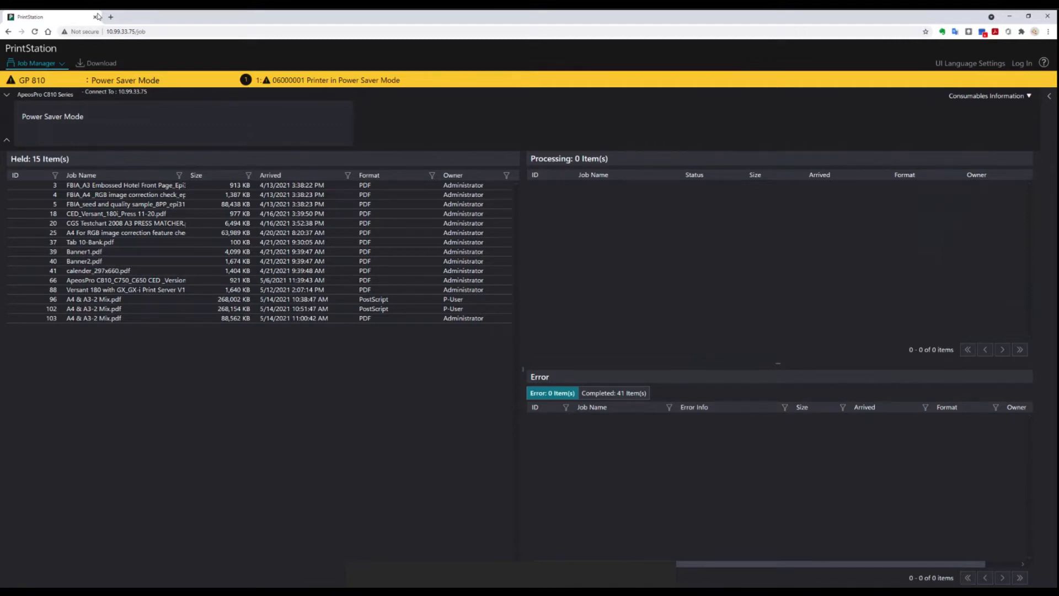
# - Select the print server page's web address in the address bar
pyautogui.click(165, 31)
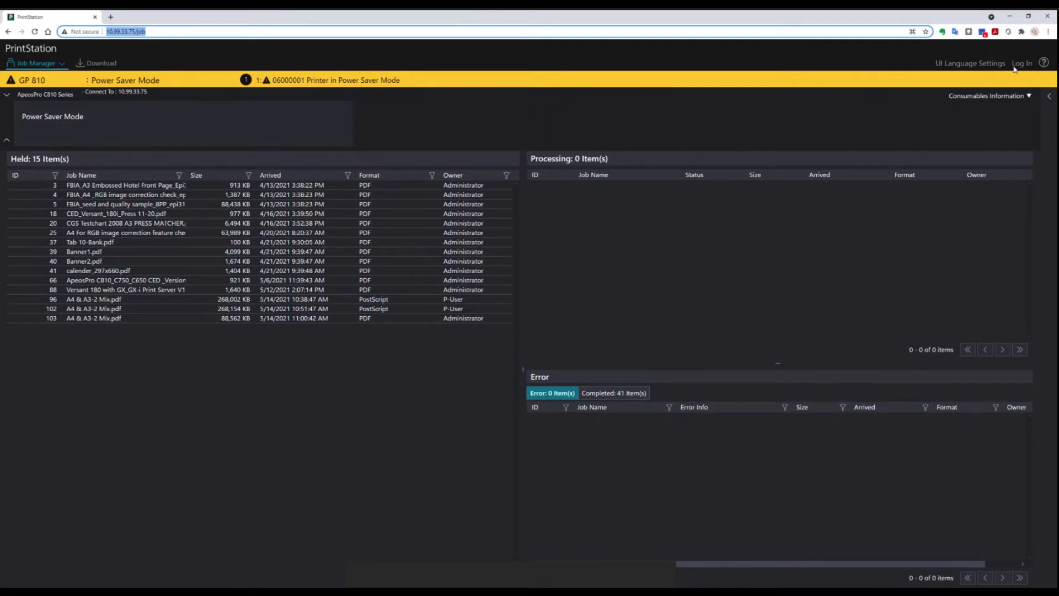
# - Log in as Administrator with the saved login name and password
pyautogui.click(1022, 64)
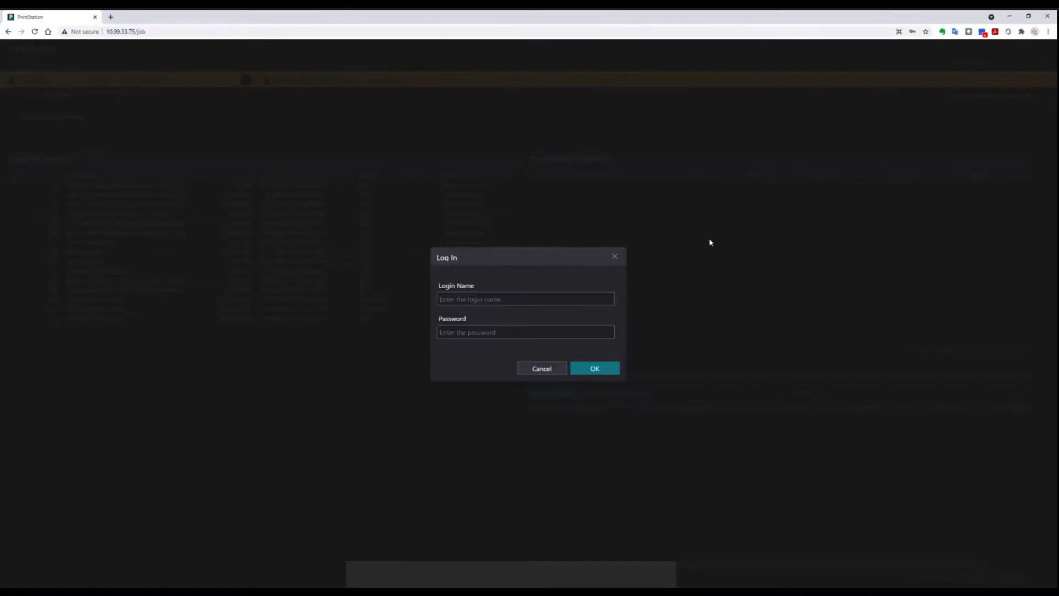
pyautogui.click(571, 299)
pyautogui.click(567, 324)
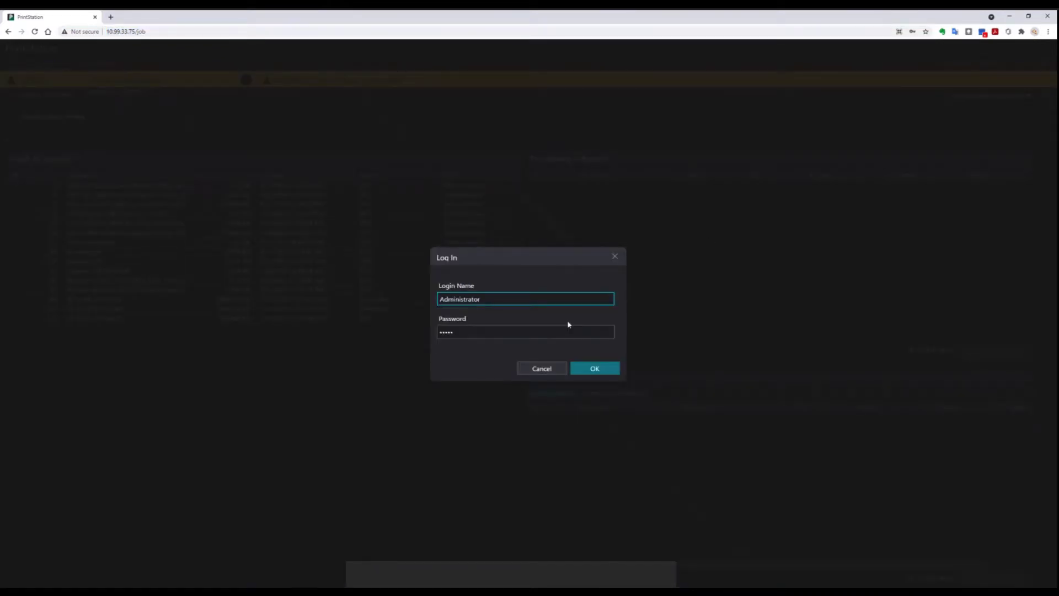
pyautogui.click(593, 369)
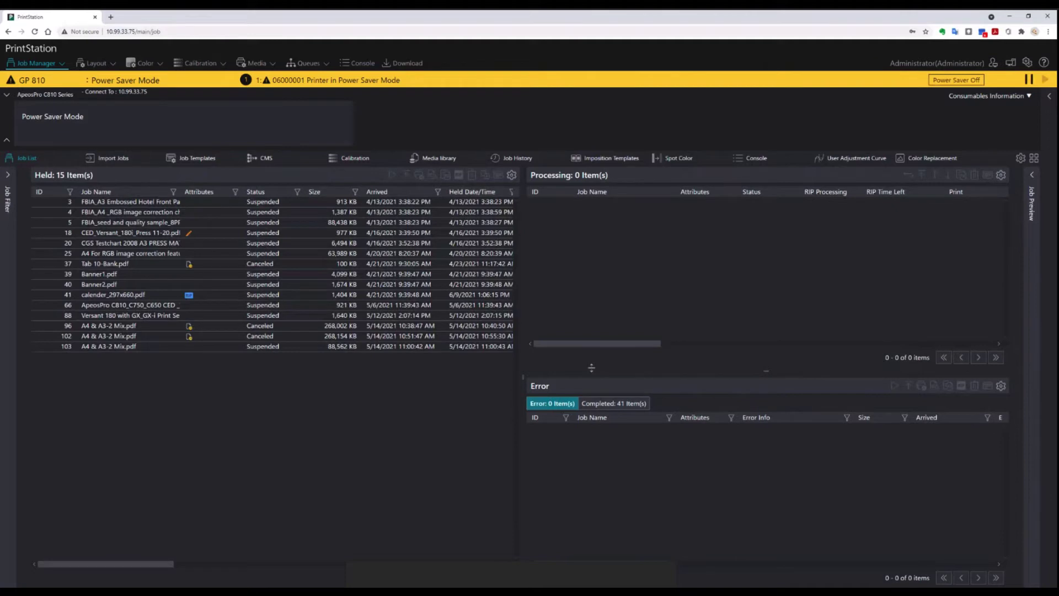
# - Sort held jobs by ID descending and completed jobs newest first; select calender_297x660.pdf
pyautogui.click(39, 192)
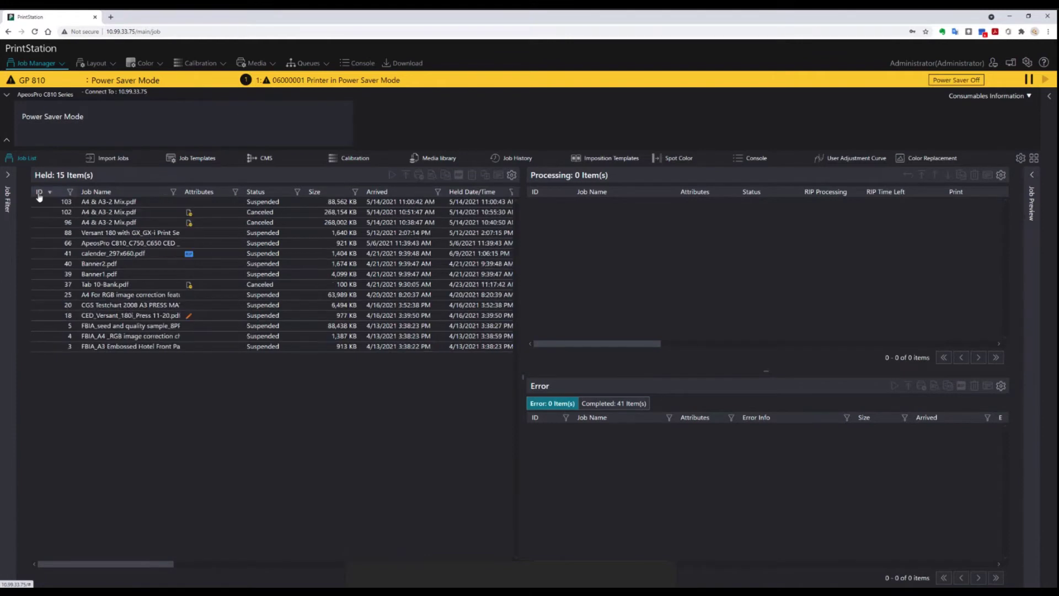
pyautogui.click(386, 191)
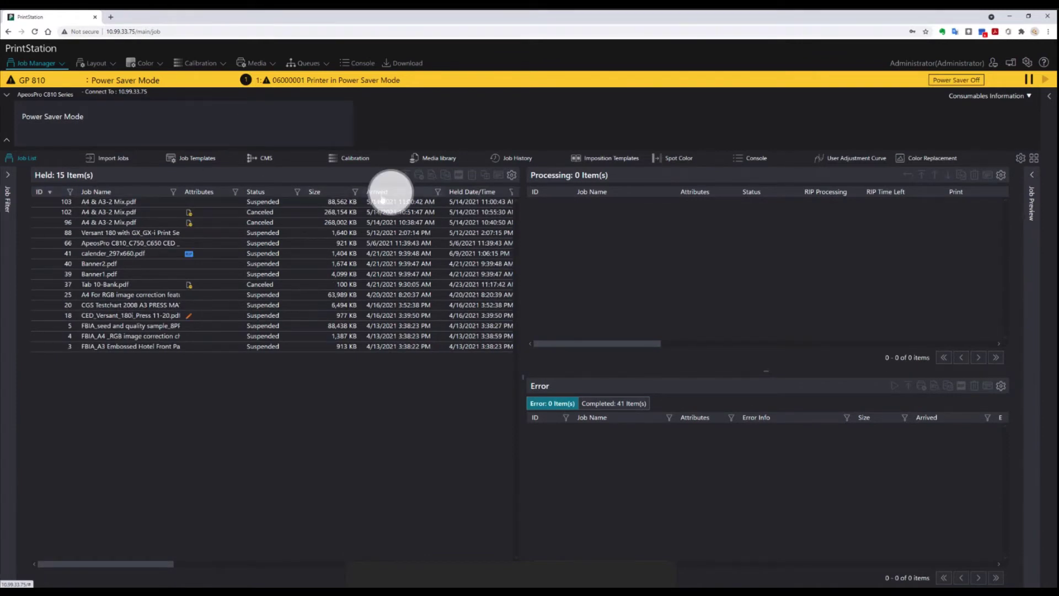
pyautogui.click(616, 407)
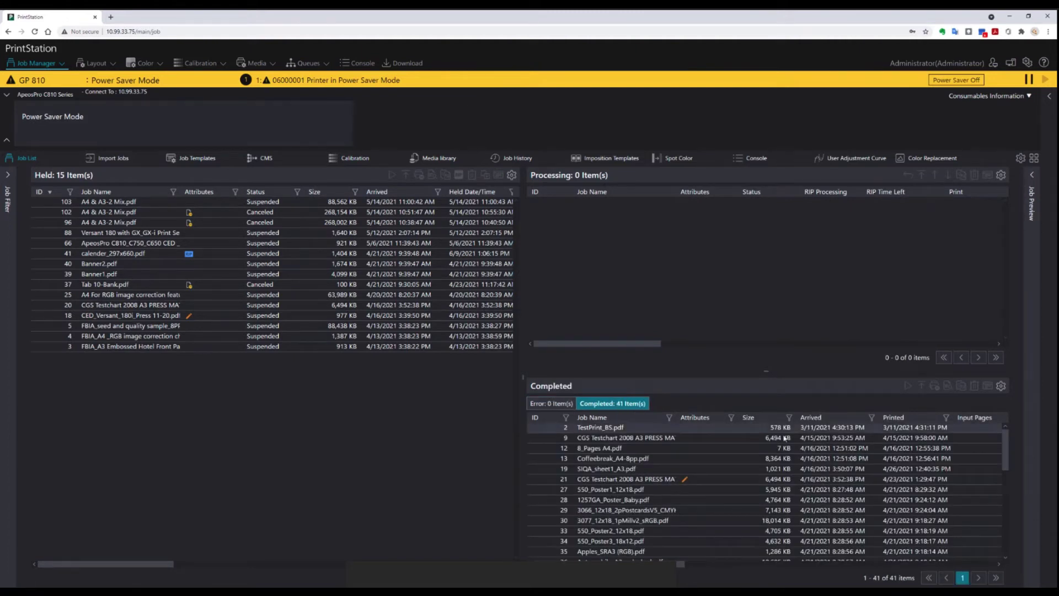
pyautogui.click(819, 420)
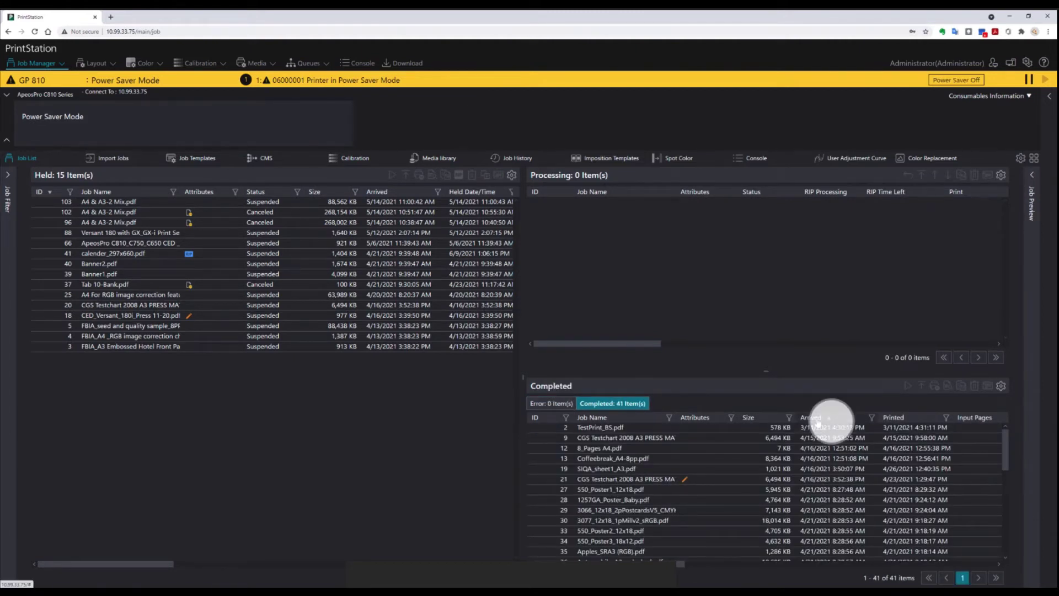
pyautogui.click(818, 419)
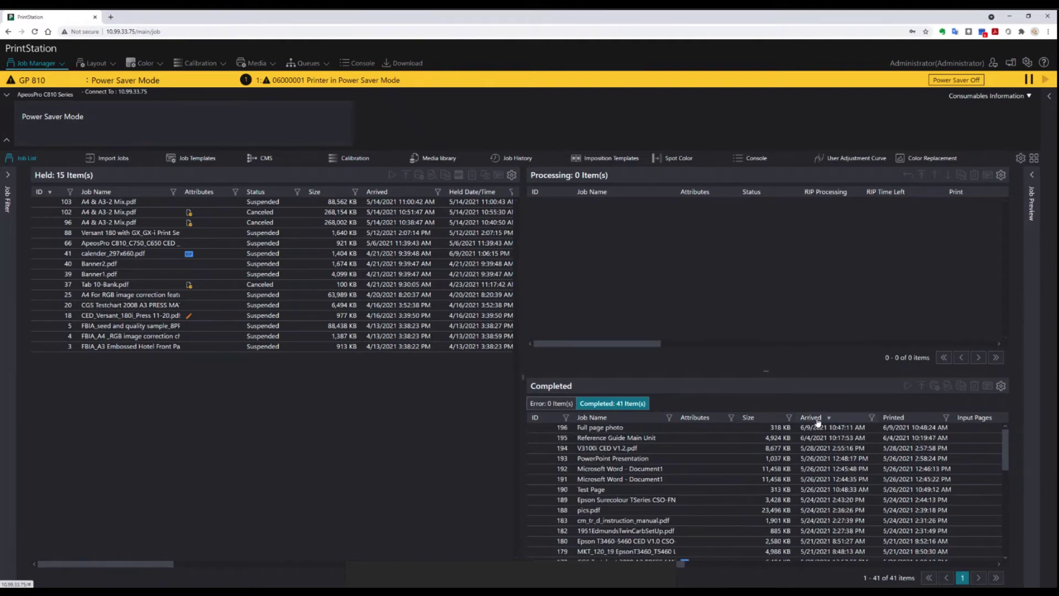
pyautogui.click(266, 253)
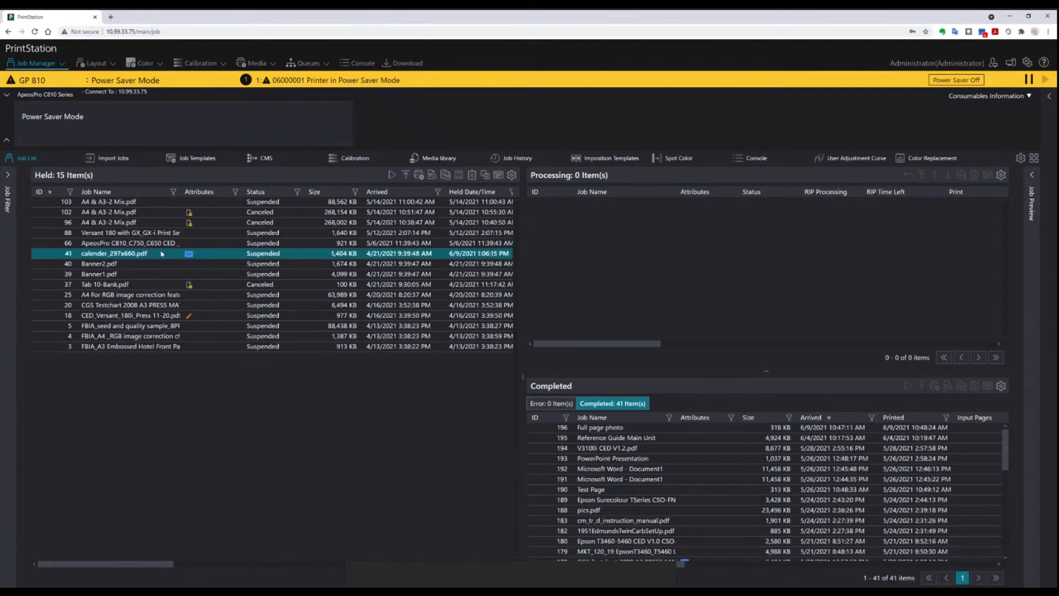
# - Expand the Job Preview panel to show calender_297x660.pdf's thumbnail and Properties
pyautogui.click(1042, 180)
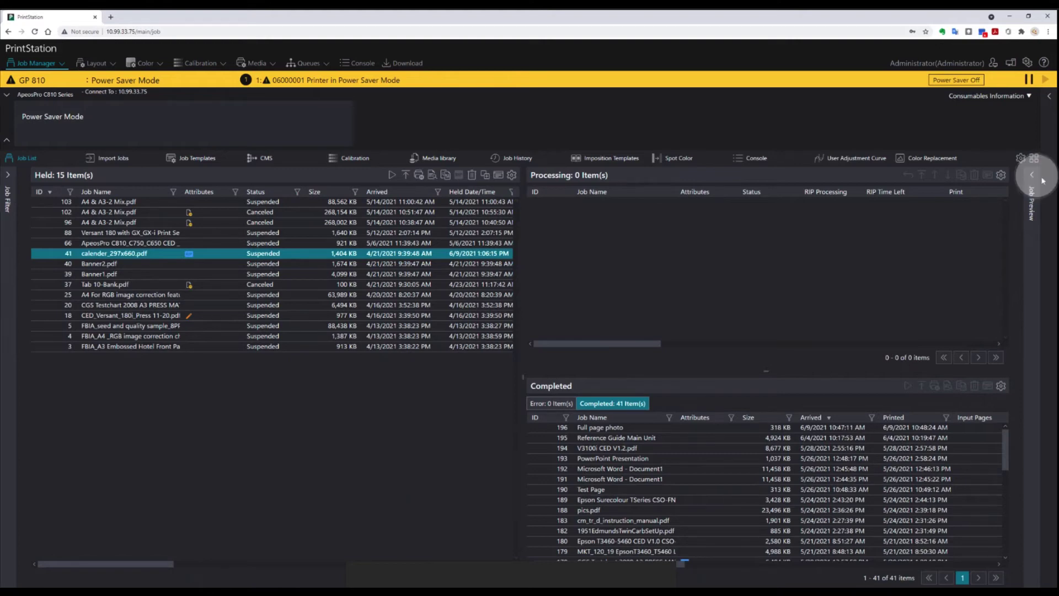
pyautogui.click(1032, 184)
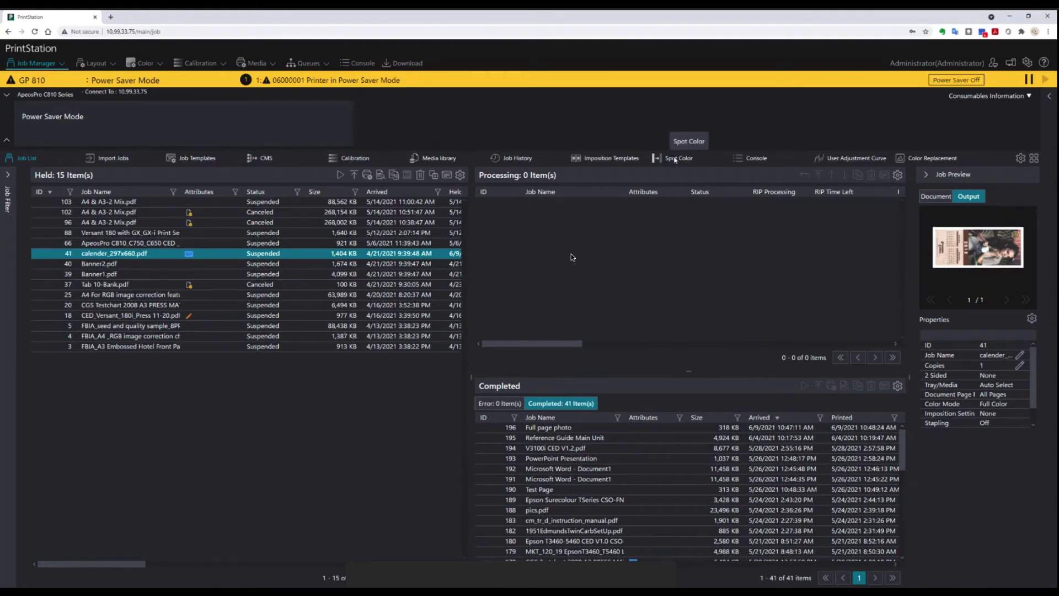
pyautogui.click(677, 160)
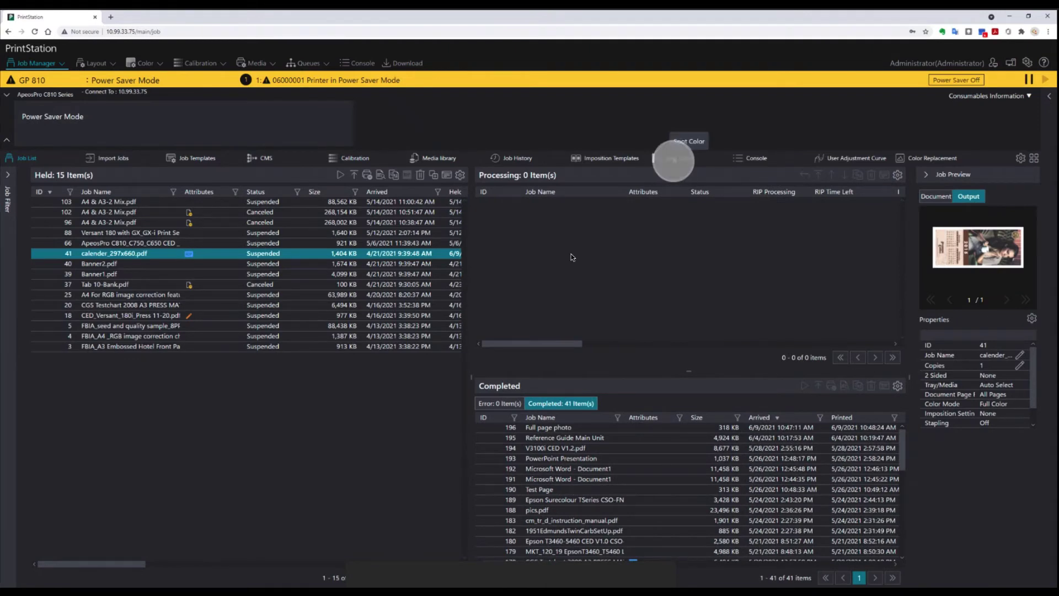
pyautogui.click(502, 163)
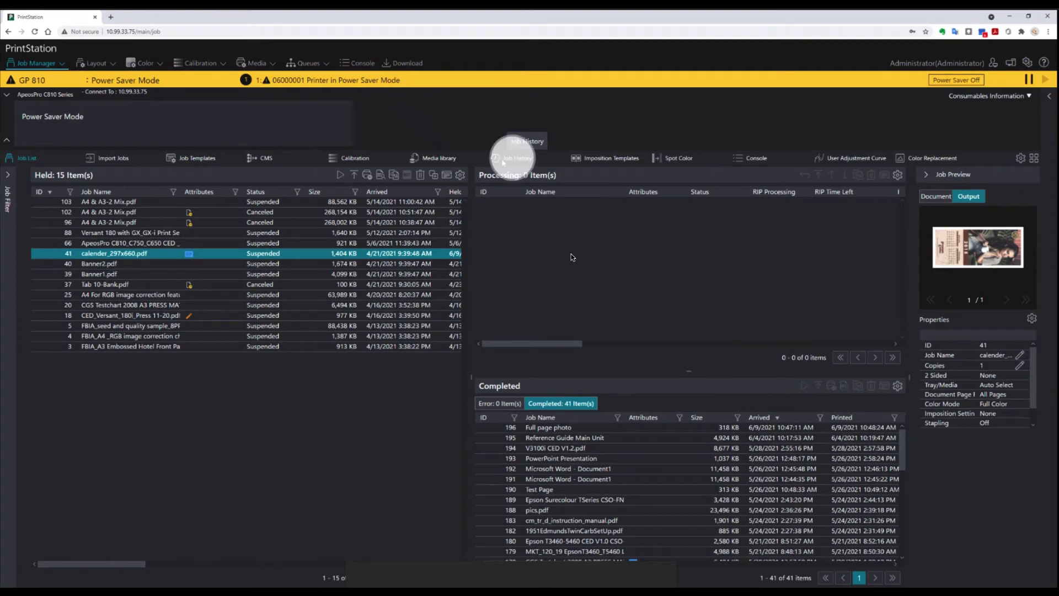
pyautogui.click(1029, 96)
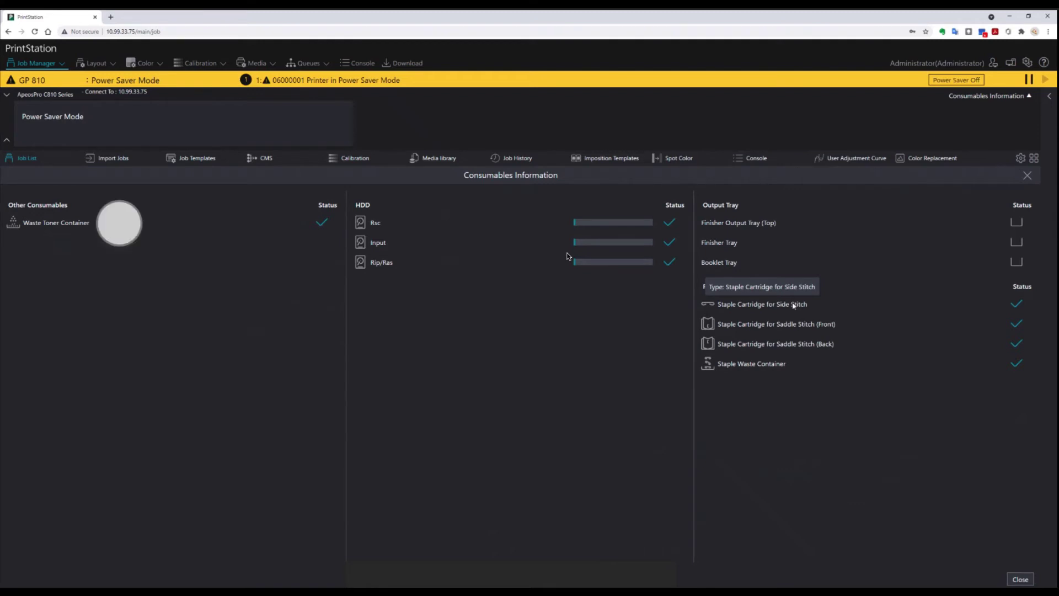
# - Close Consumables Information and select the completed Full page photo job for preview
pyautogui.press('Escape')
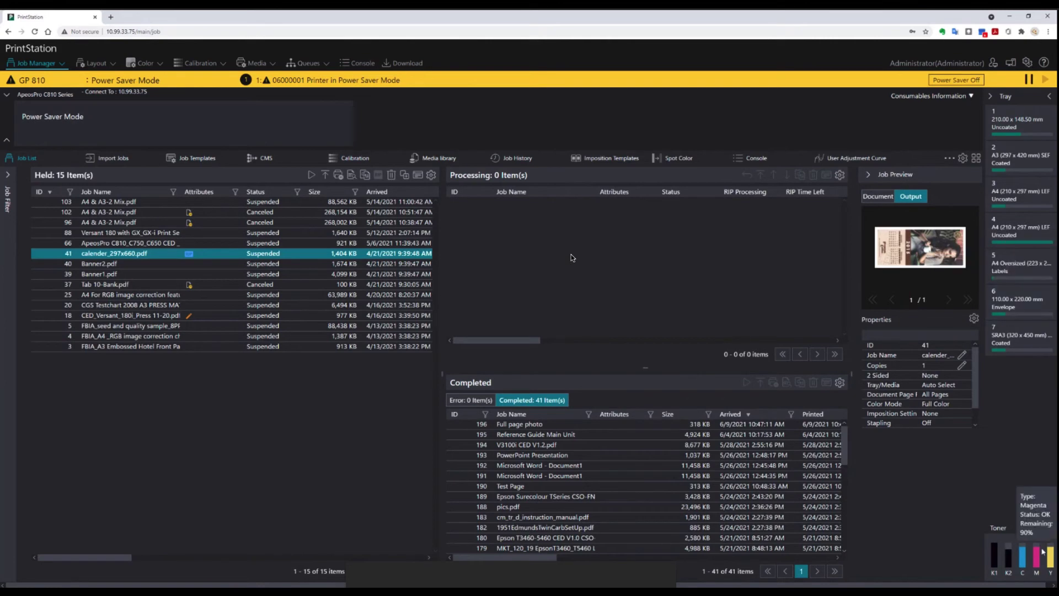
pyautogui.moveTo(995, 553)
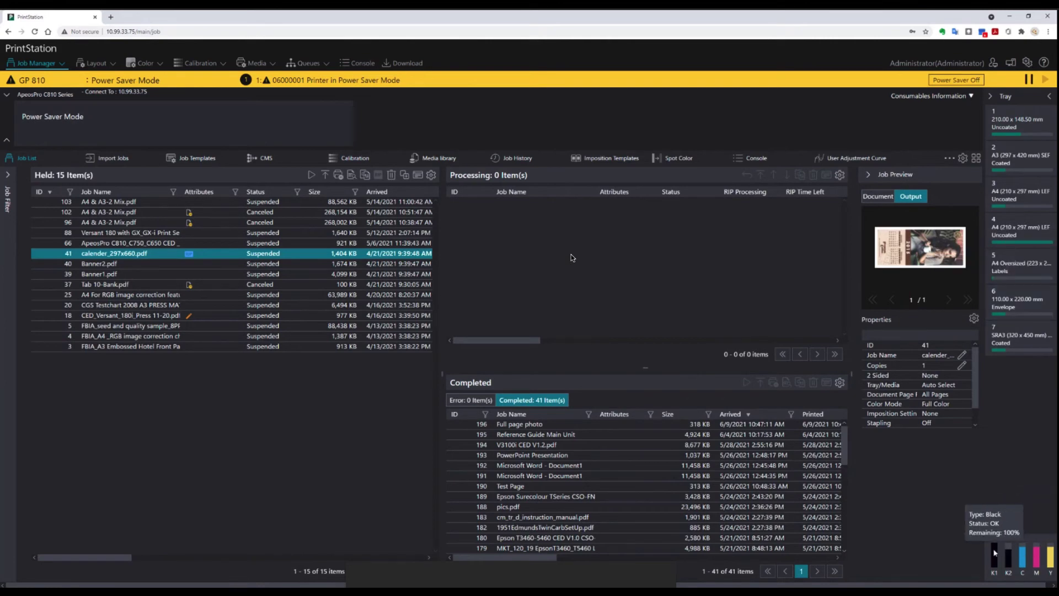
pyautogui.click(622, 426)
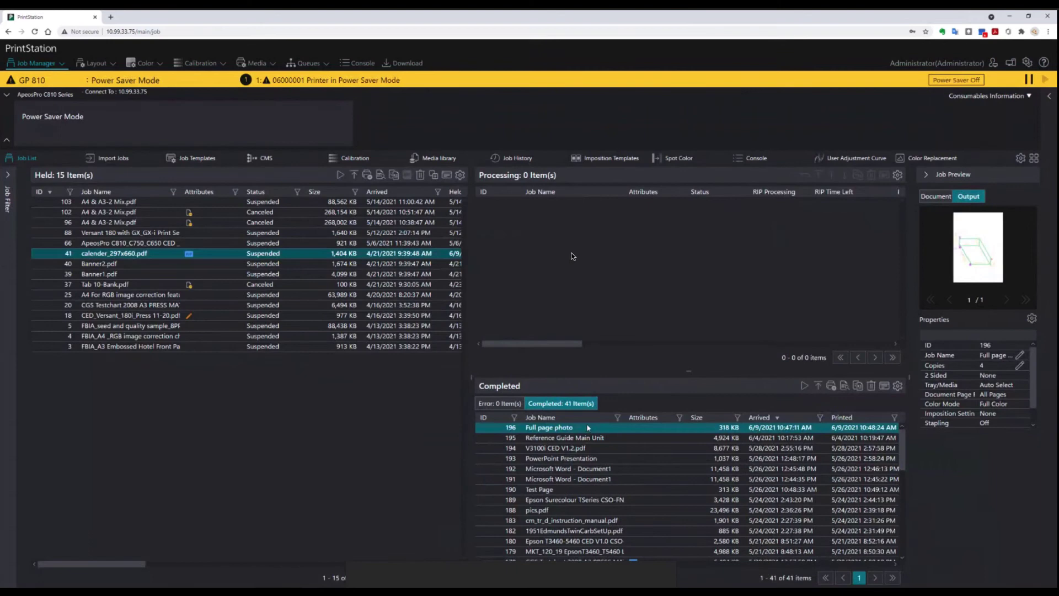
pyautogui.doubleClick(588, 428)
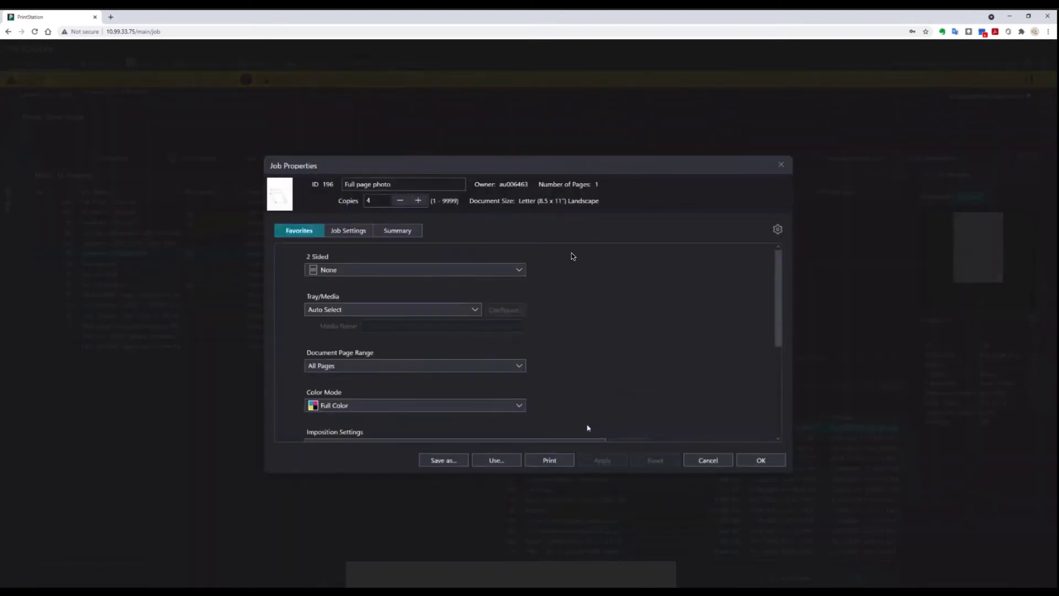
pyautogui.click(348, 231)
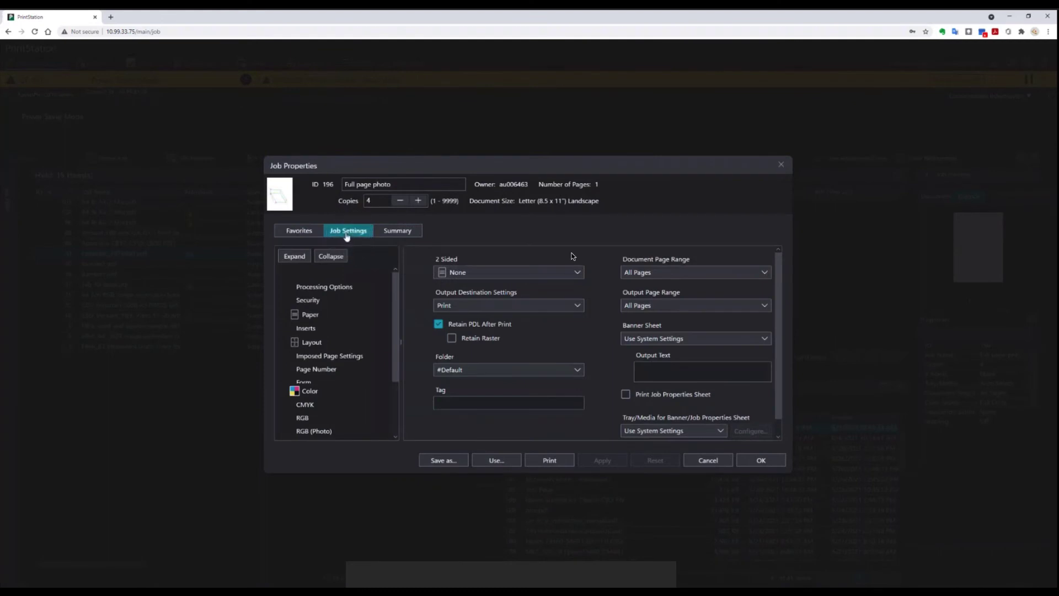
pyautogui.click(337, 314)
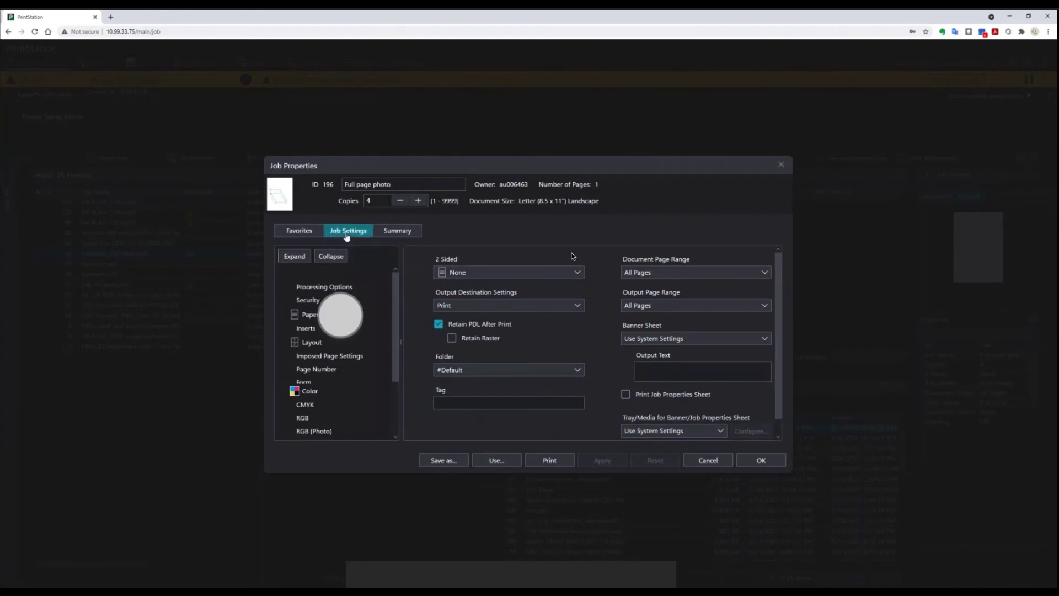
pyautogui.click(343, 322)
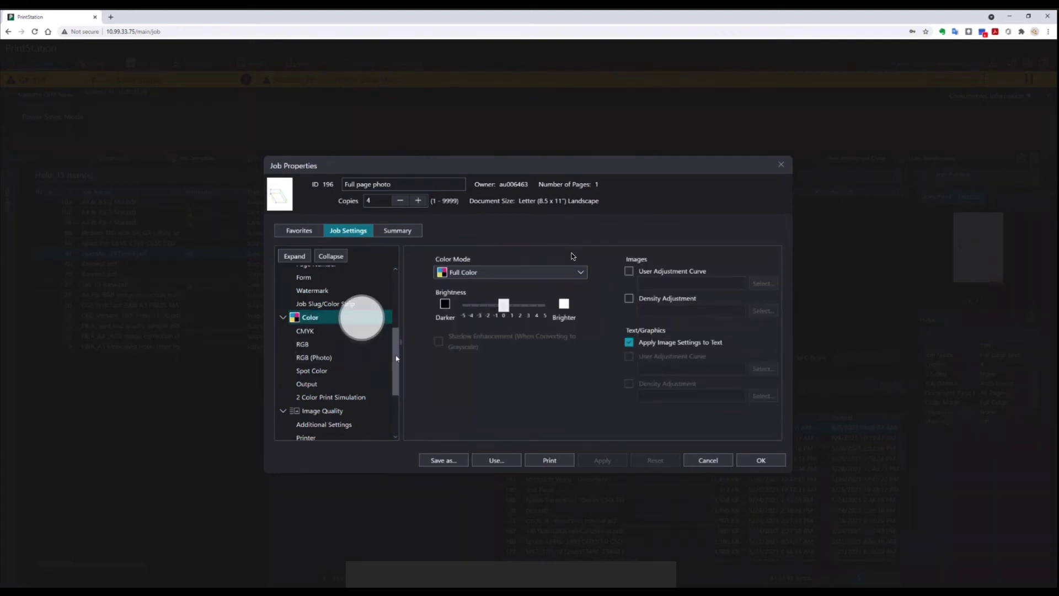
pyautogui.scroll(-3, 349, 356)
pyautogui.click(331, 382)
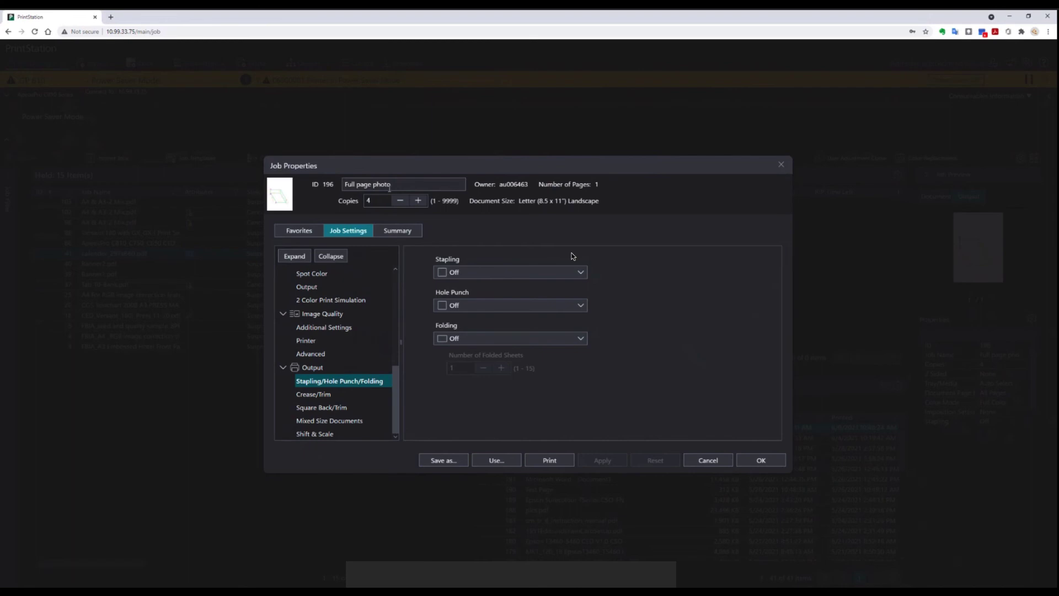
pyautogui.press('Return')
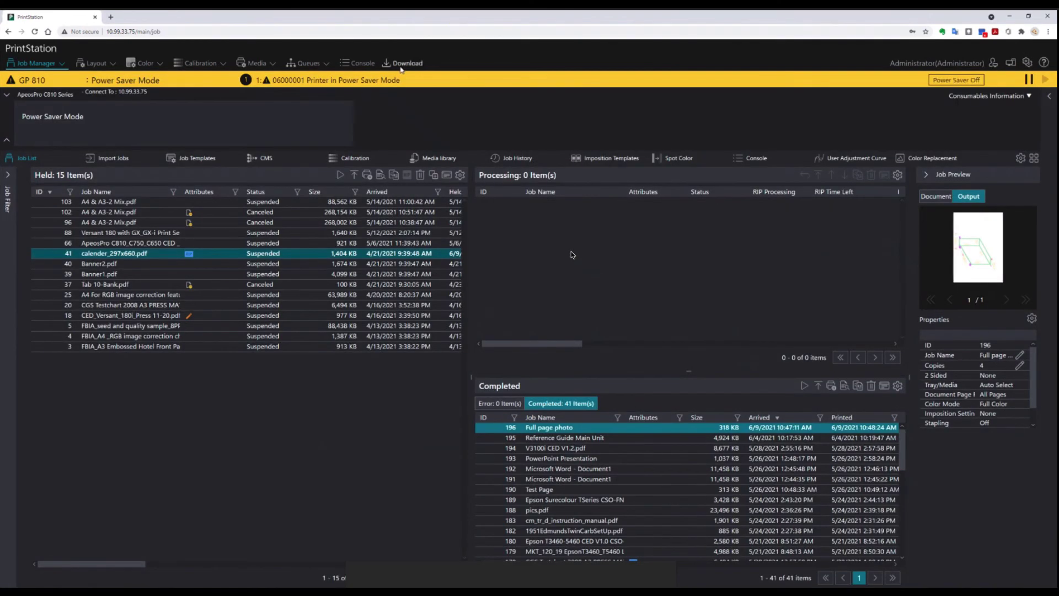
# - Go to the Download page and open a user guide Manual PDF link
pyautogui.click(402, 63)
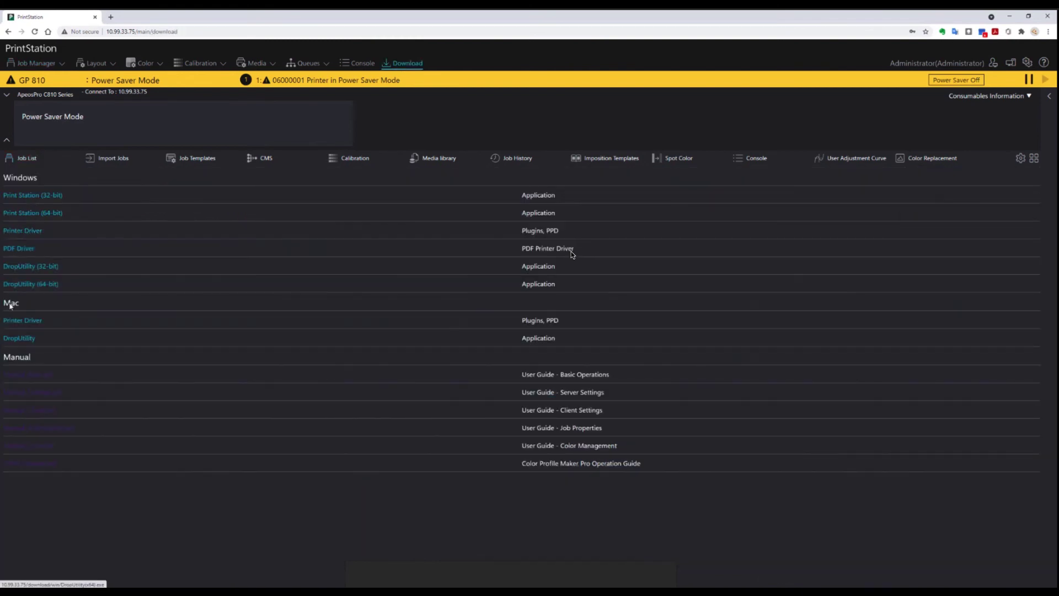
pyautogui.click(24, 394)
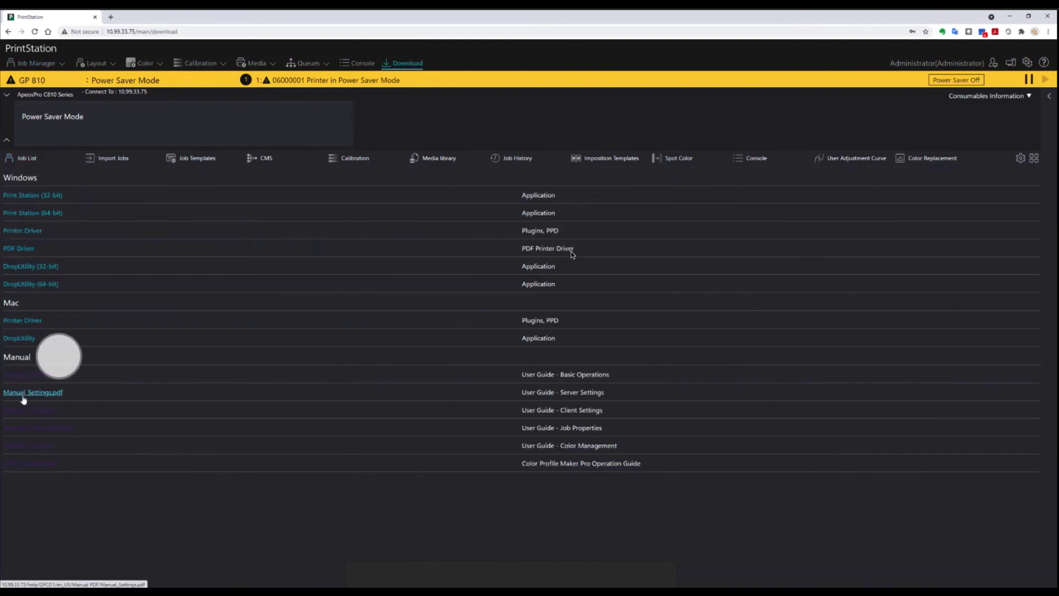